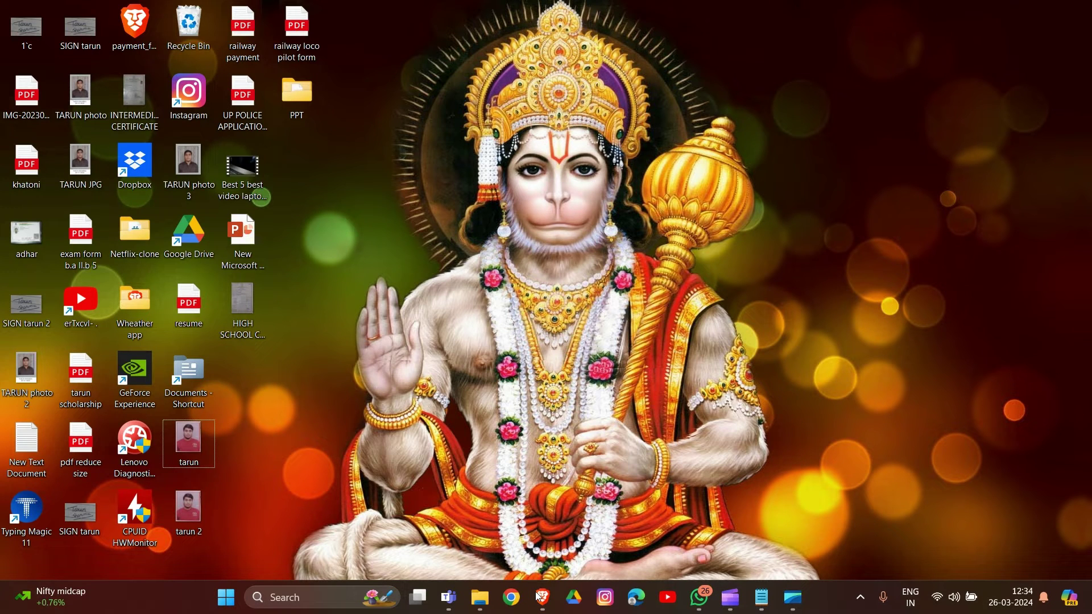
# - Open Device Manager from the Win+X menu and expand Sound, video and game controllers to list Realtek(R) Audio
pyautogui.press('super+x')
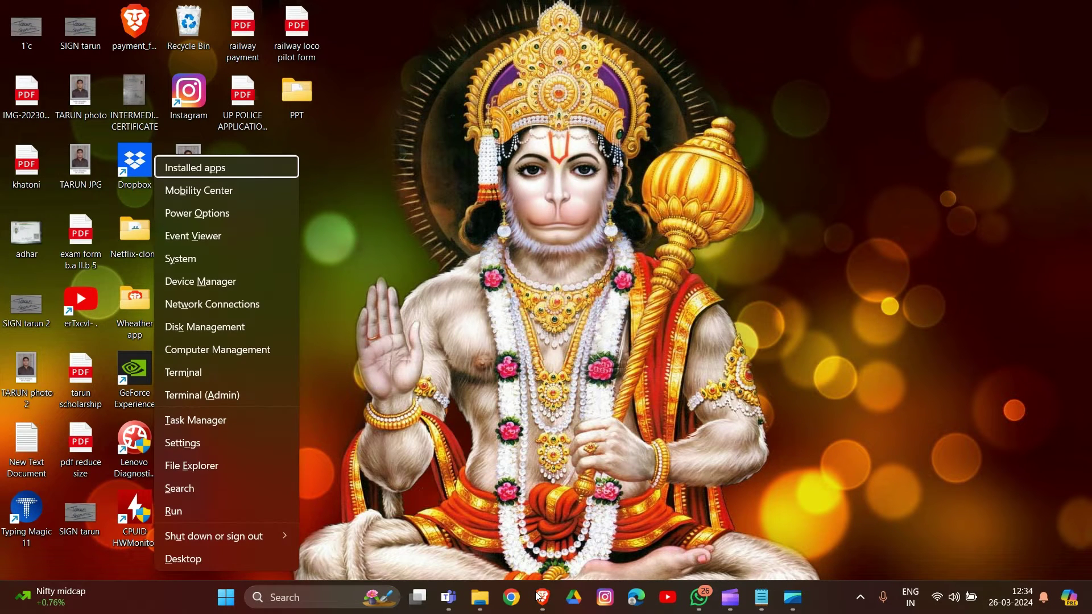
pyautogui.click(234, 287)
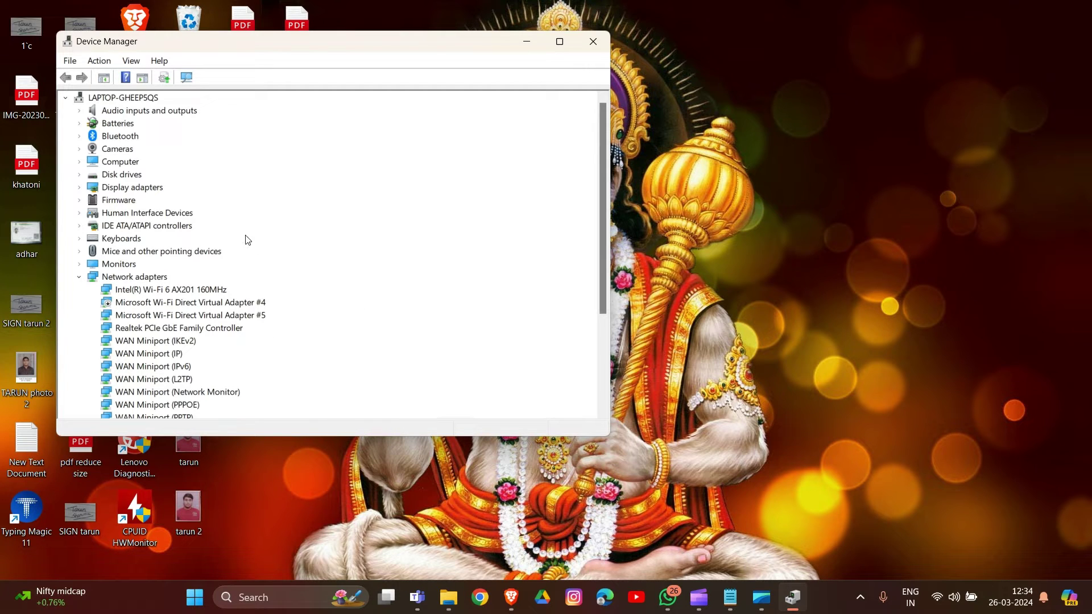
pyautogui.scroll(-4, 240, 253)
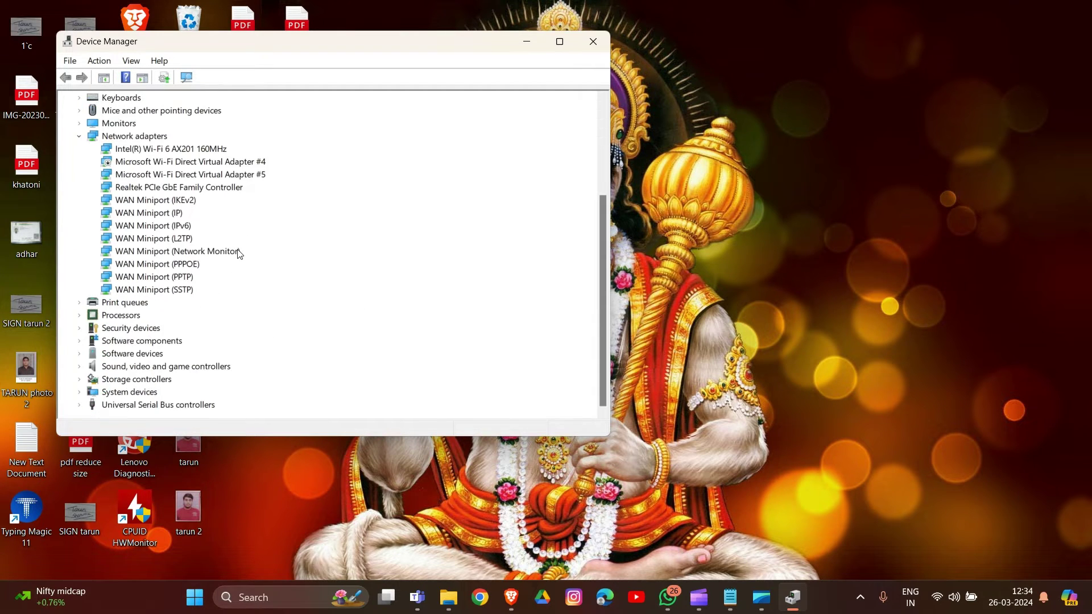
pyautogui.doubleClick(163, 370)
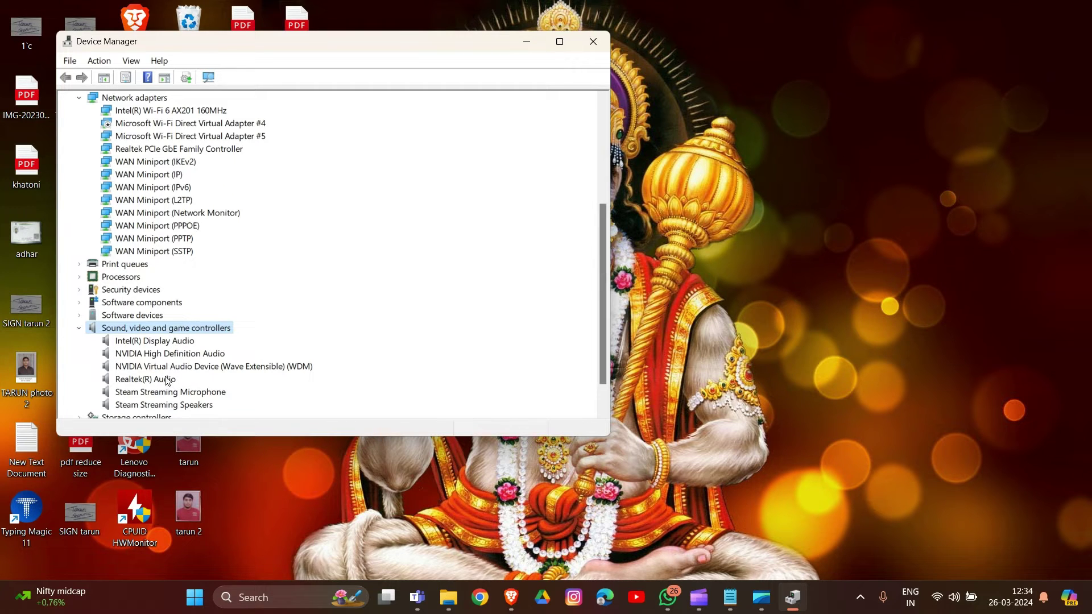
# - Search automatically for a newer Realtek(R) Audio driver, confirm it's already the best, then minimise Device Manager
pyautogui.rightClick(162, 379)
pyautogui.click(200, 385)
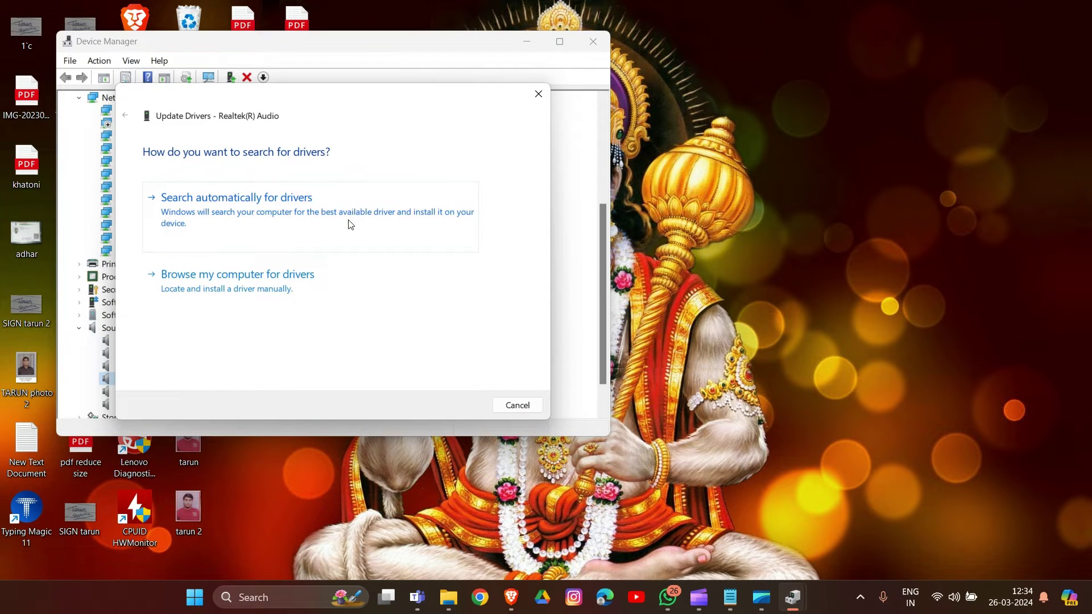
pyautogui.click(351, 225)
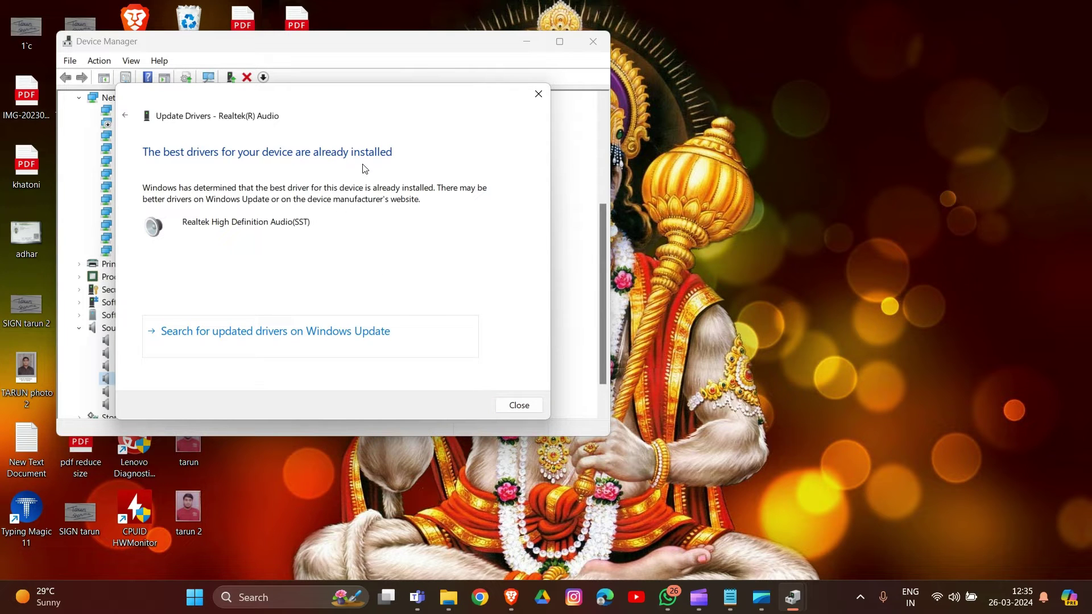
pyautogui.click(539, 95)
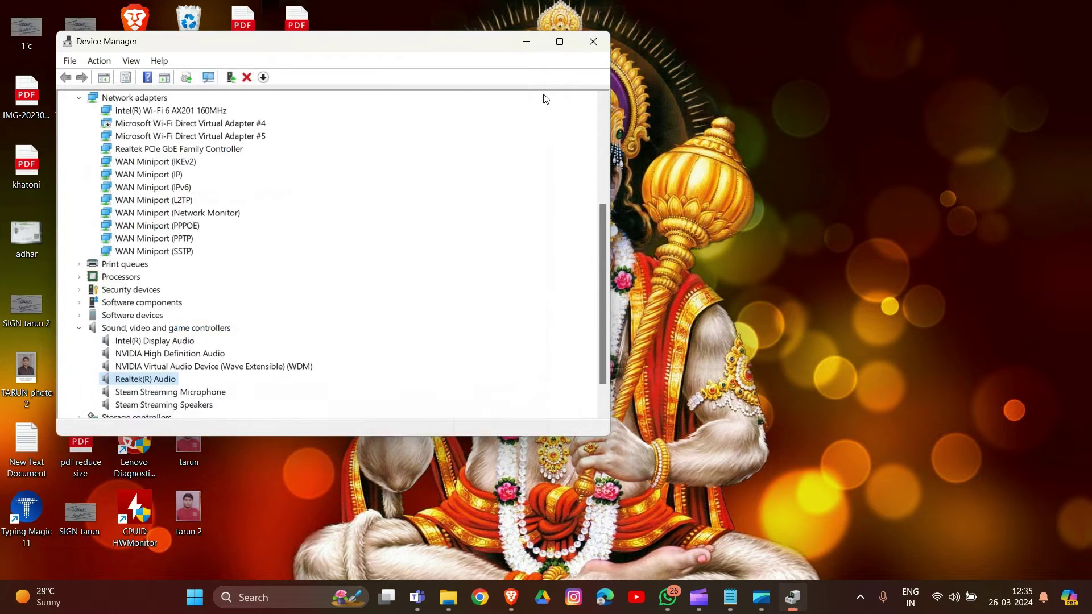
pyautogui.click(528, 41)
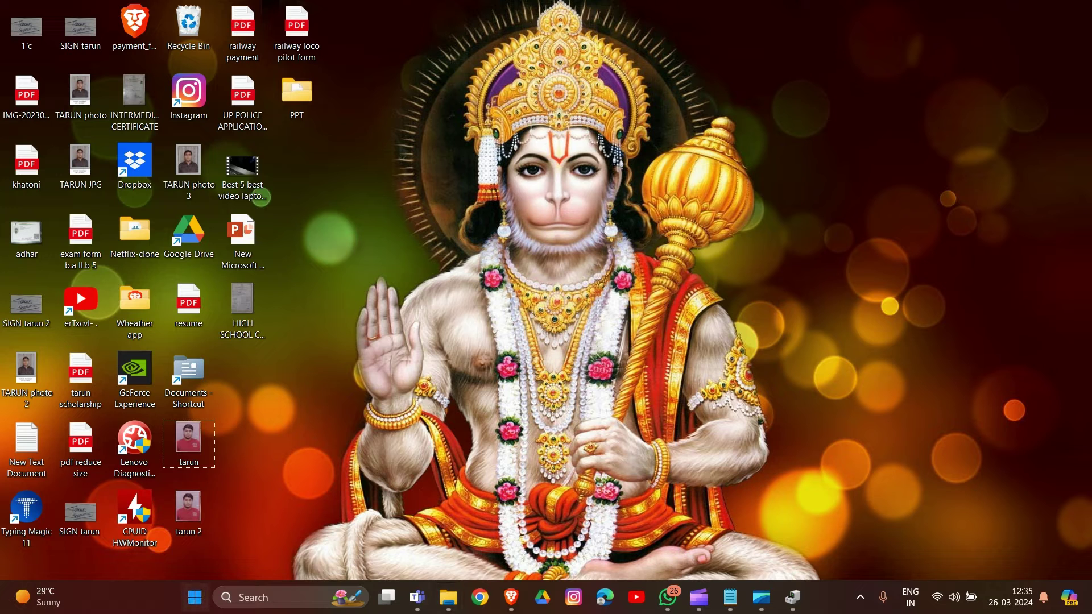
# - Open Windows Settings from Start and go to the System page
pyautogui.click(195, 597)
pyautogui.click(449, 240)
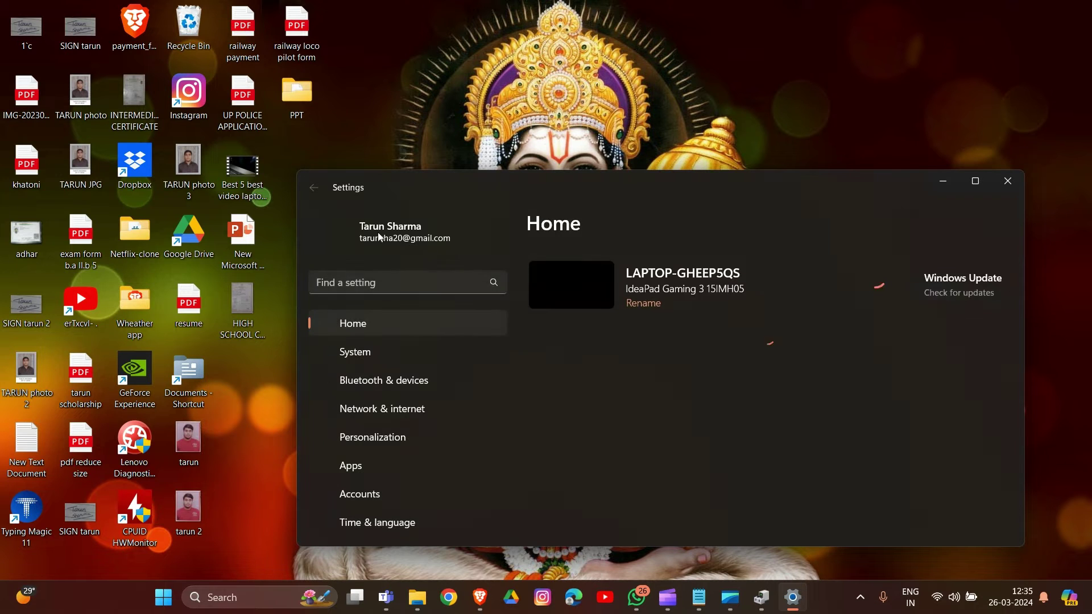
pyautogui.click(374, 364)
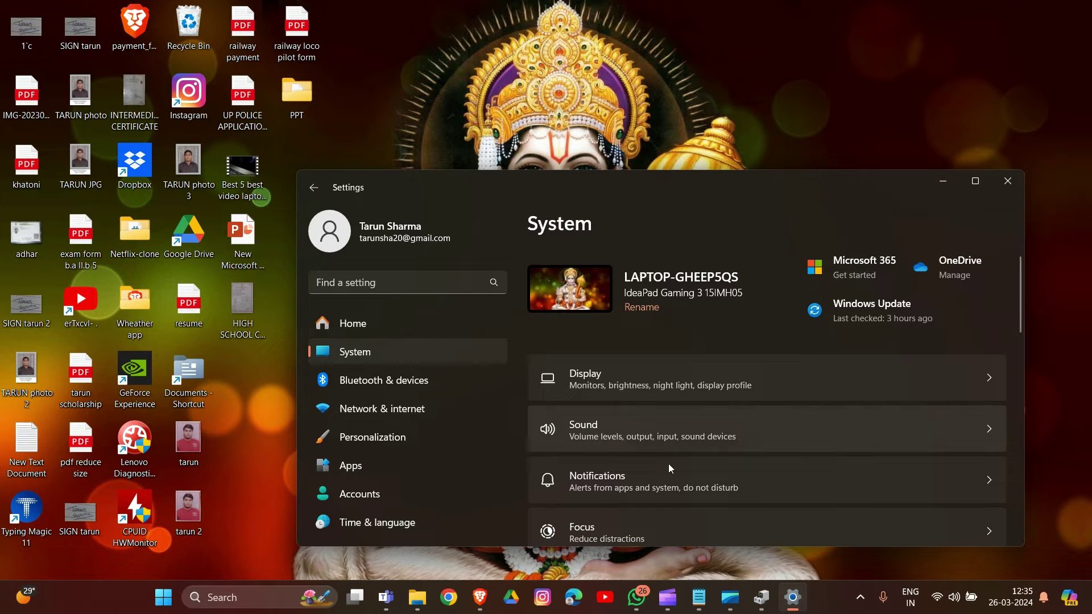
# - Go to Troubleshoot > Other troubleshooters in System settings
pyautogui.scroll(-2, 718, 481)
pyautogui.scroll(-2, 718, 481)
pyautogui.scroll(3, 717, 481)
pyautogui.scroll(-1, 718, 481)
pyautogui.scroll(-5, 718, 482)
pyautogui.click(689, 435)
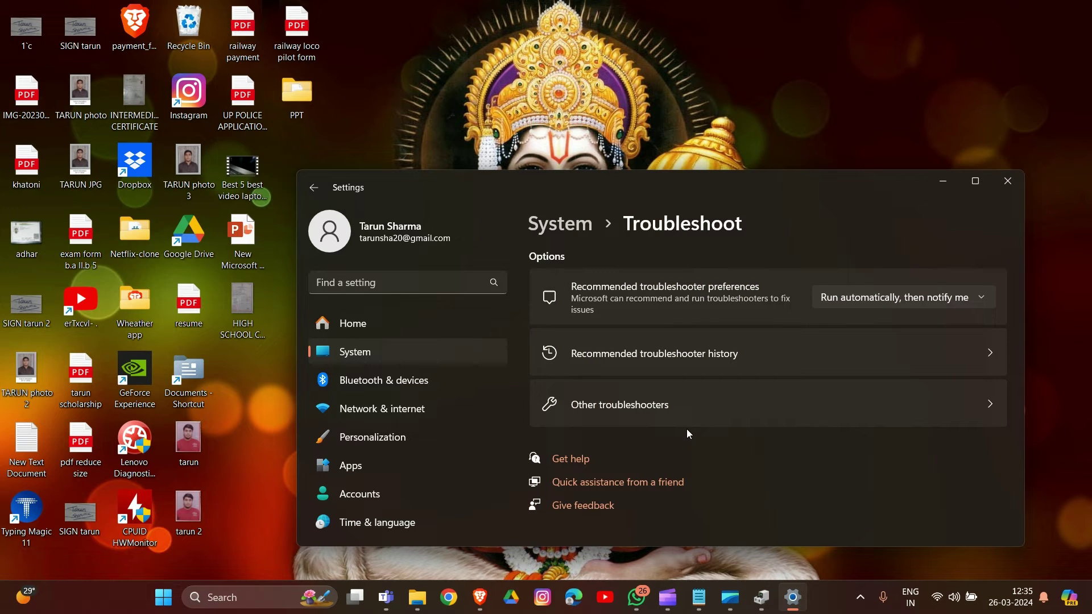
pyautogui.click(694, 418)
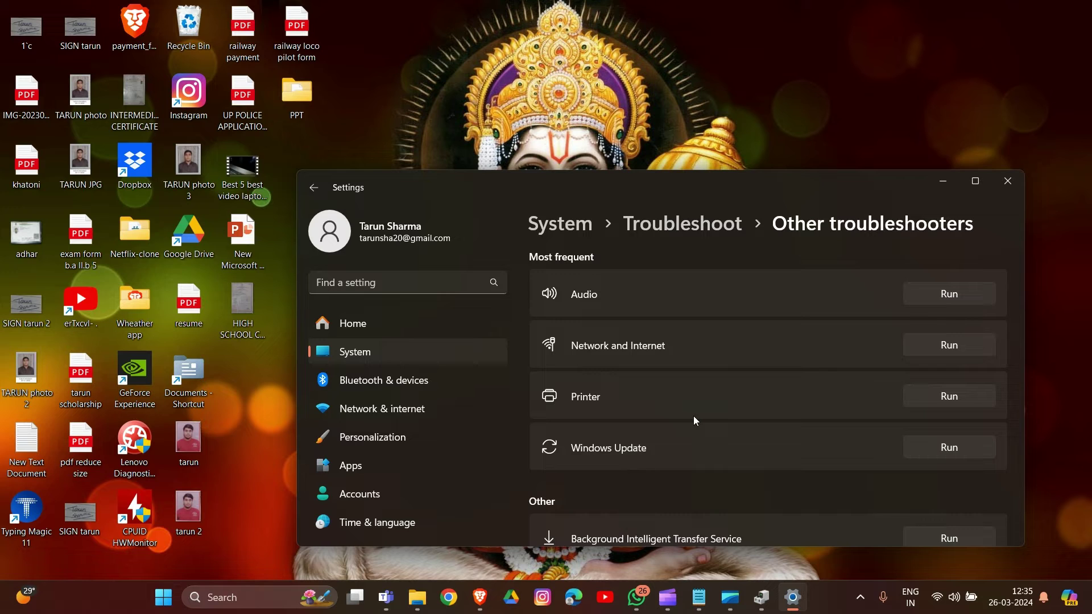
# - Run the Audio troubleshooter, consent to automated diagnostics, and minimise Get Help while it scans
pyautogui.click(957, 295)
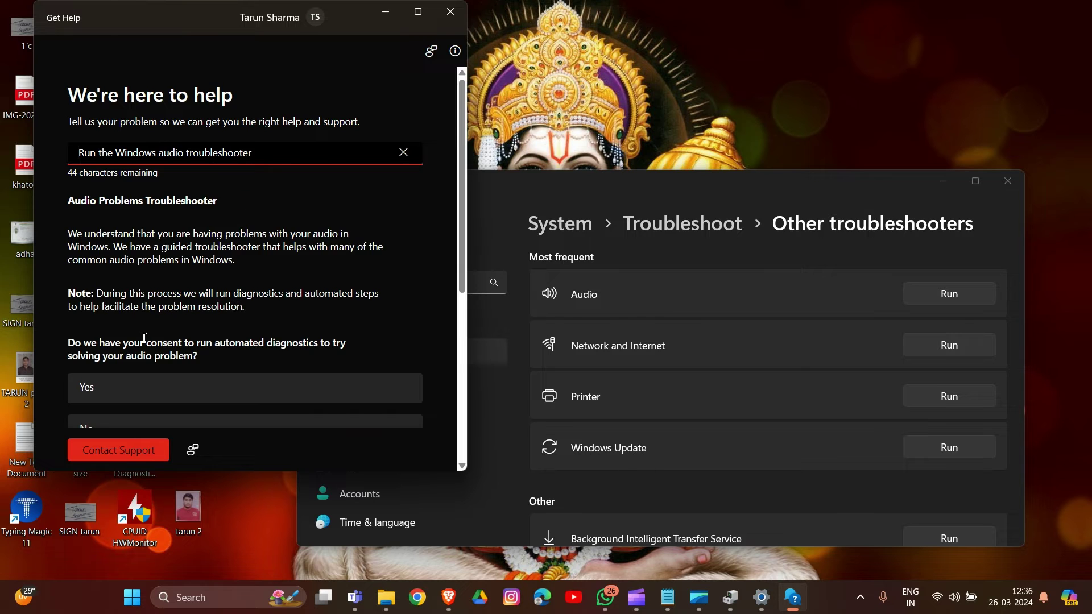
pyautogui.scroll(-3, 235, 306)
pyautogui.click(101, 217)
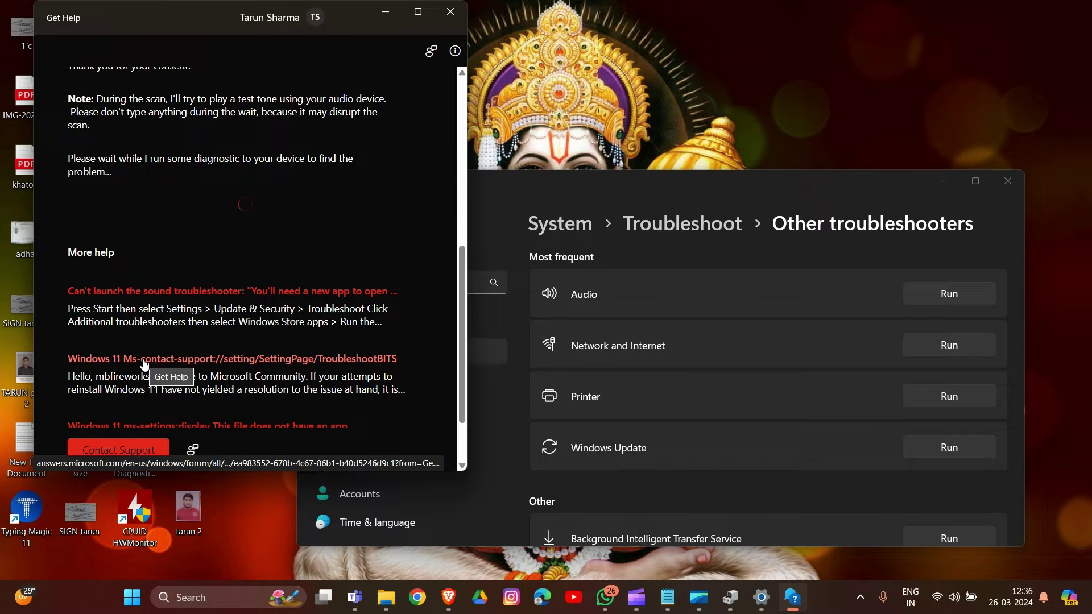
pyautogui.click(383, 14)
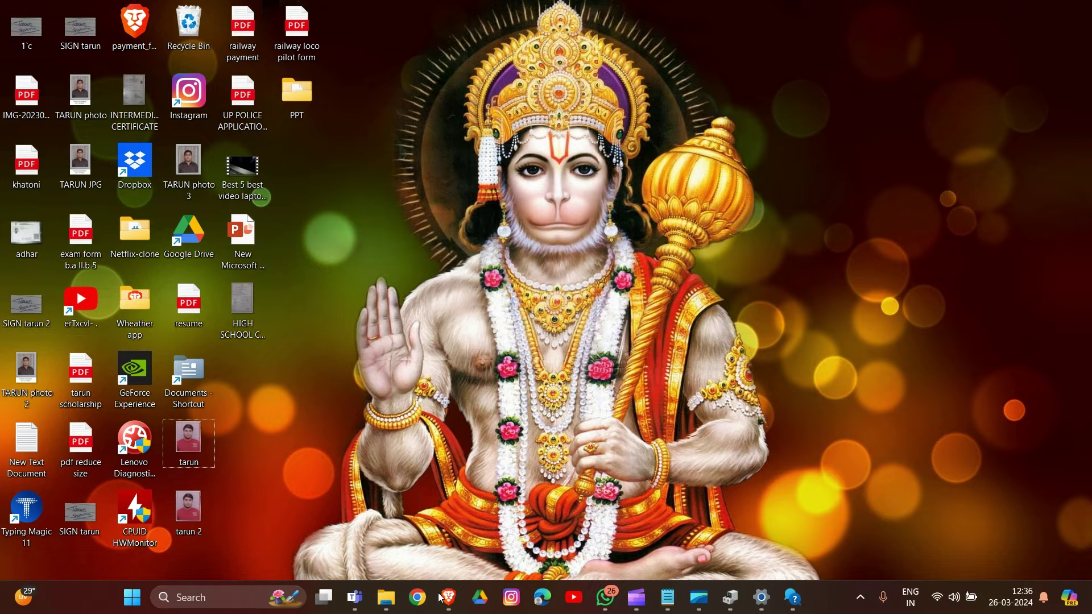
# - Run appwiz.cpl from the Run box to open Programs and Features
pyautogui.press('super+r')
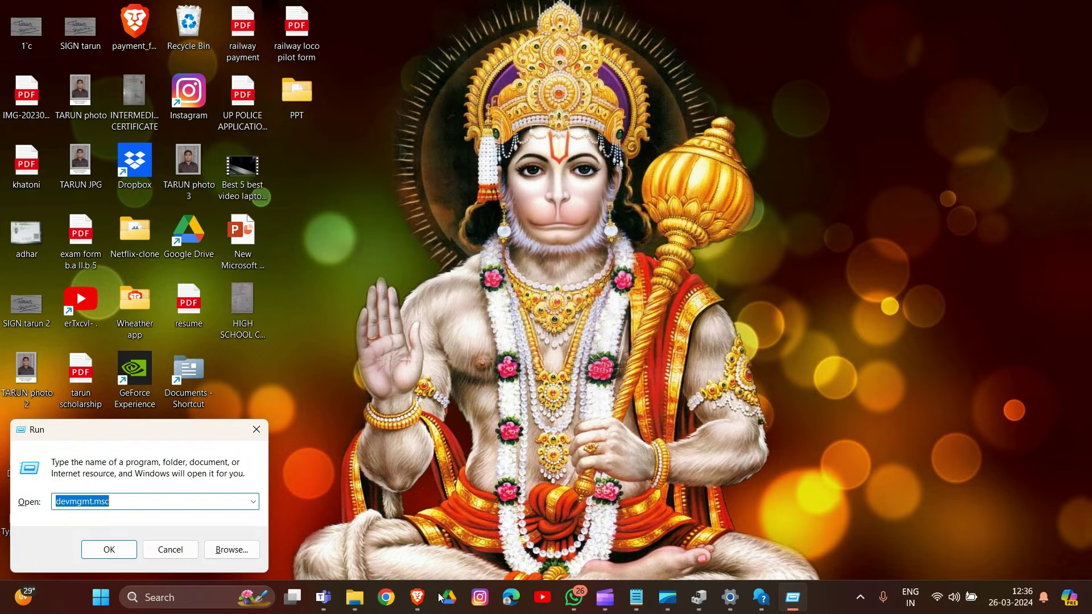
pyautogui.press('BackSpace')
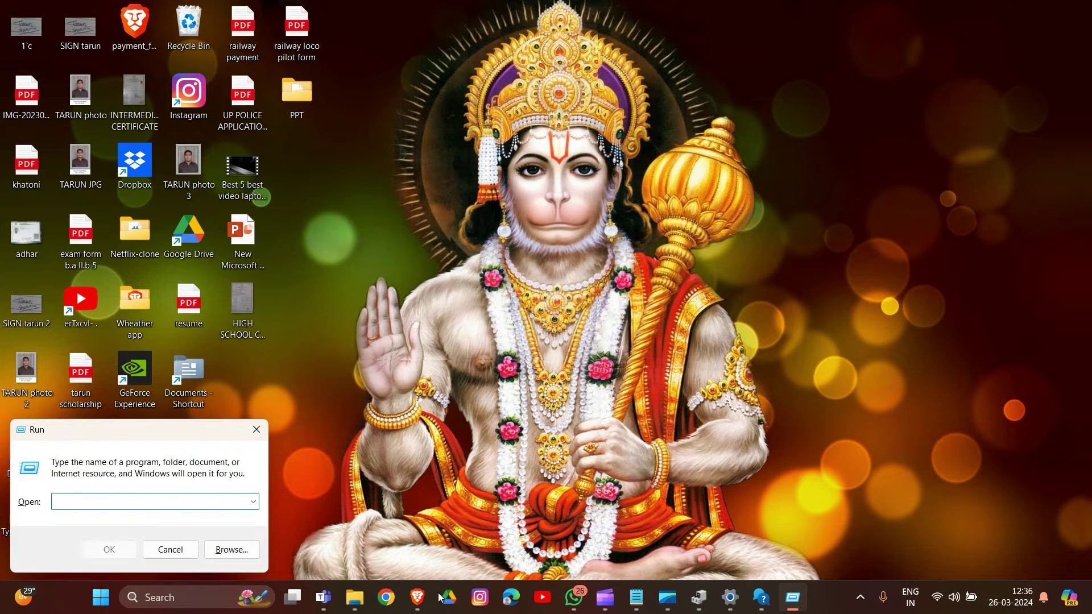
pyautogui.write('appwi')
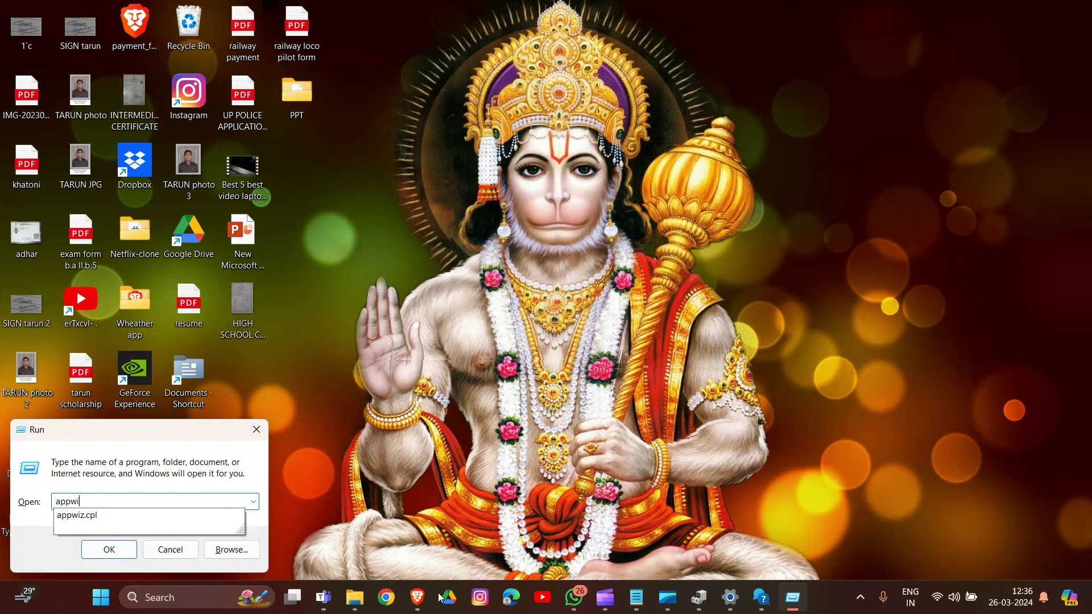
pyautogui.write('z.cpl')
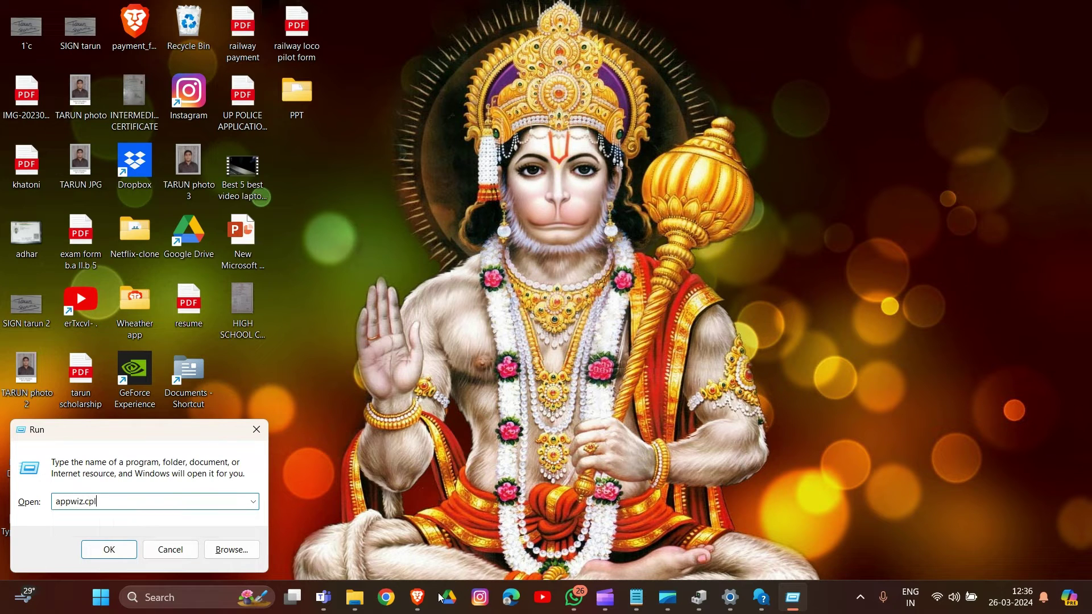
pyautogui.press('Return')
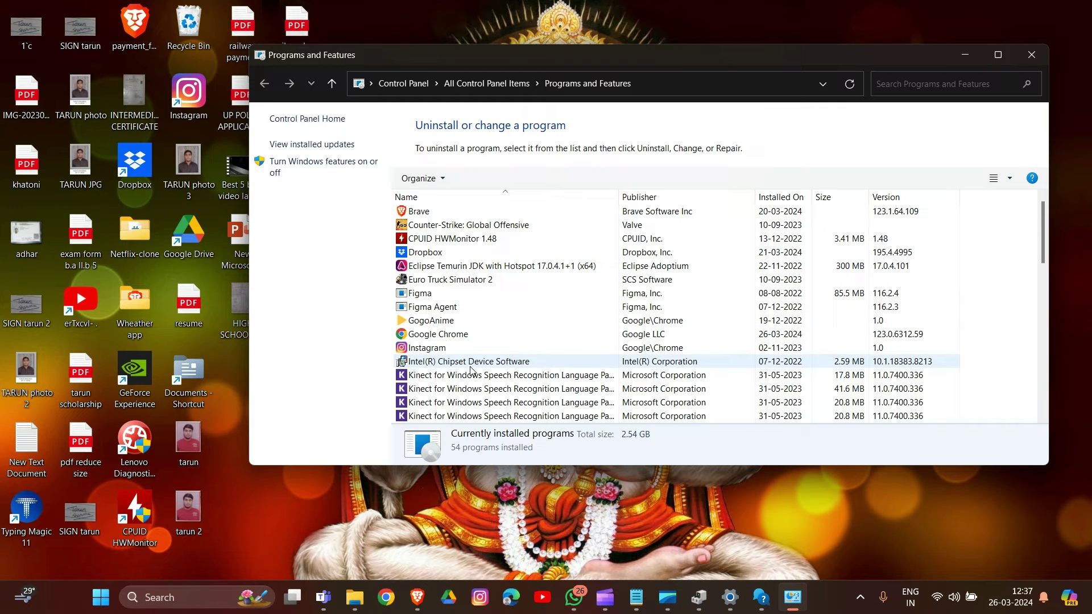
pyautogui.click(413, 211)
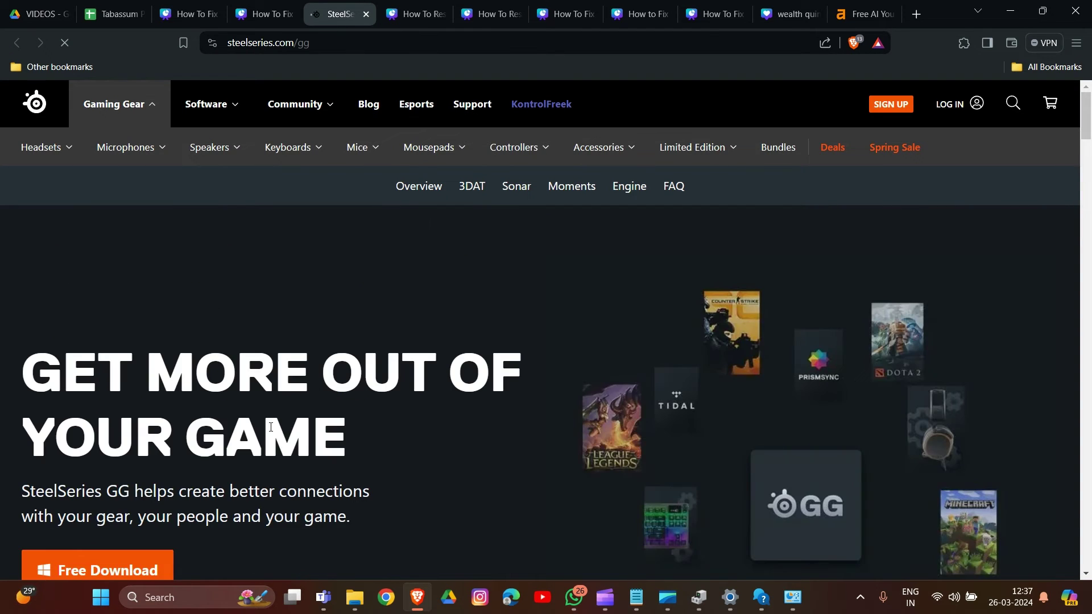
# - Scroll the SteelSeries GG page to the Free Download buttons for Windows 10+ and macOS 10.13+
pyautogui.scroll(-3, 295, 398)
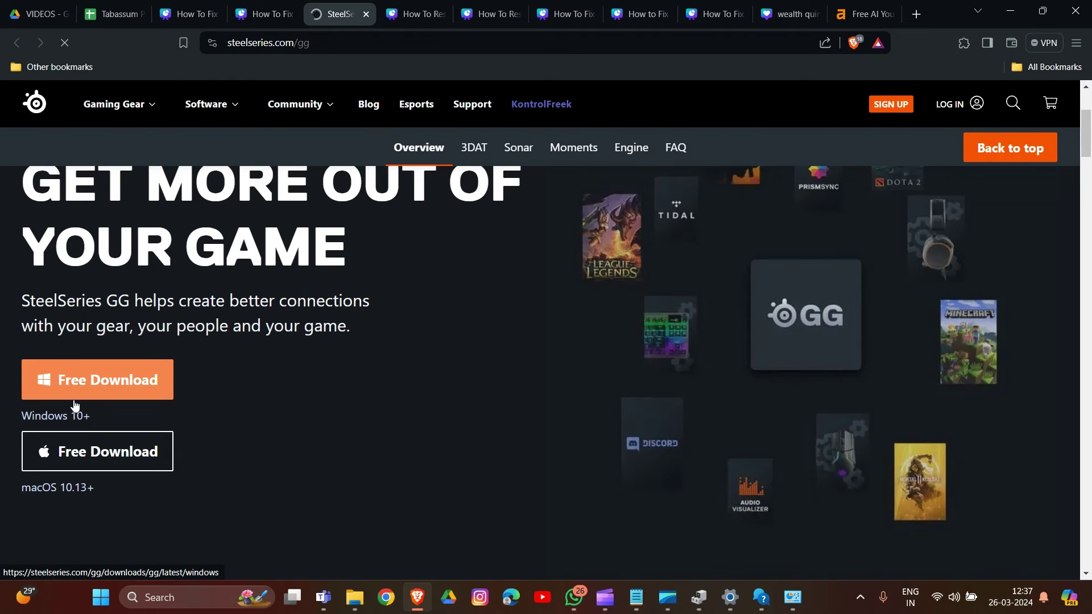